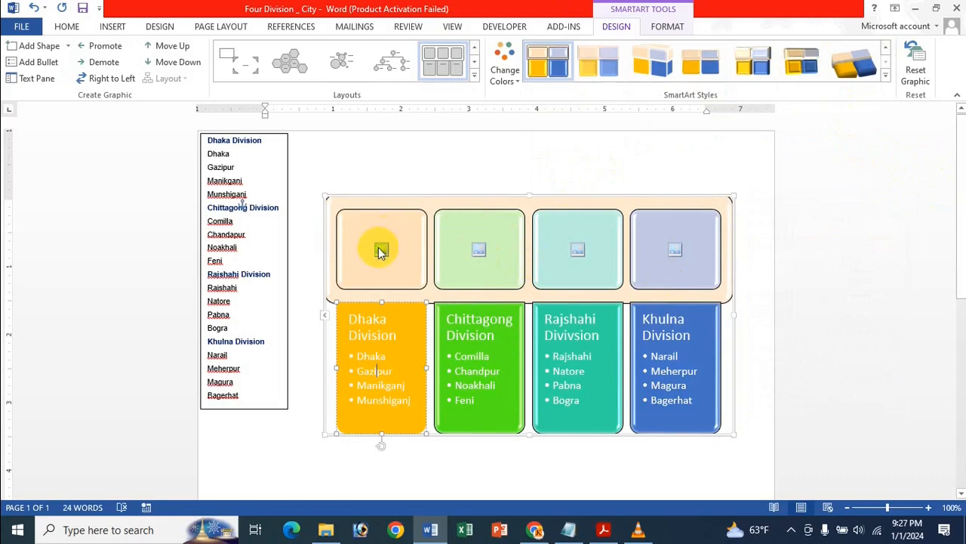
# Show the text pane of the four-division SmartArt graphic.
pyautogui.click(381, 251)
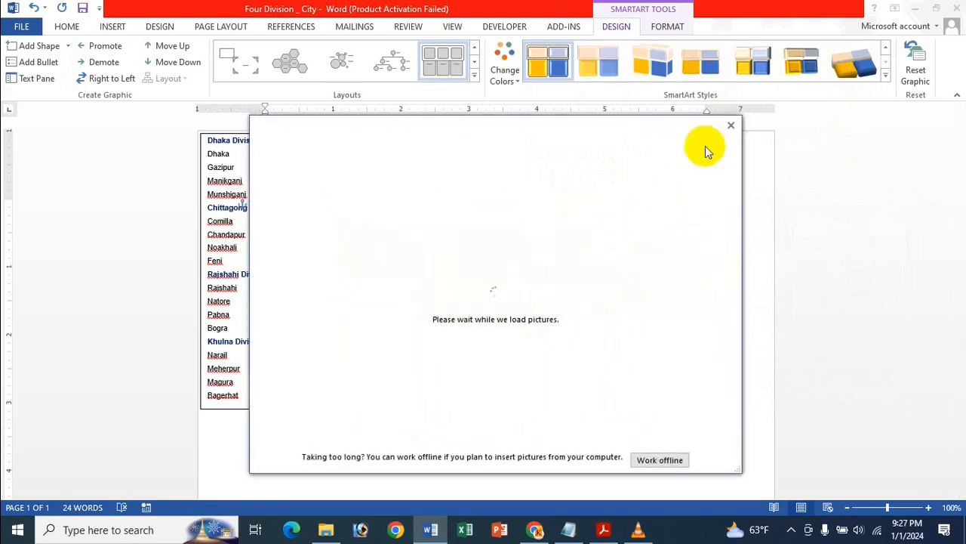
pyautogui.click(731, 127)
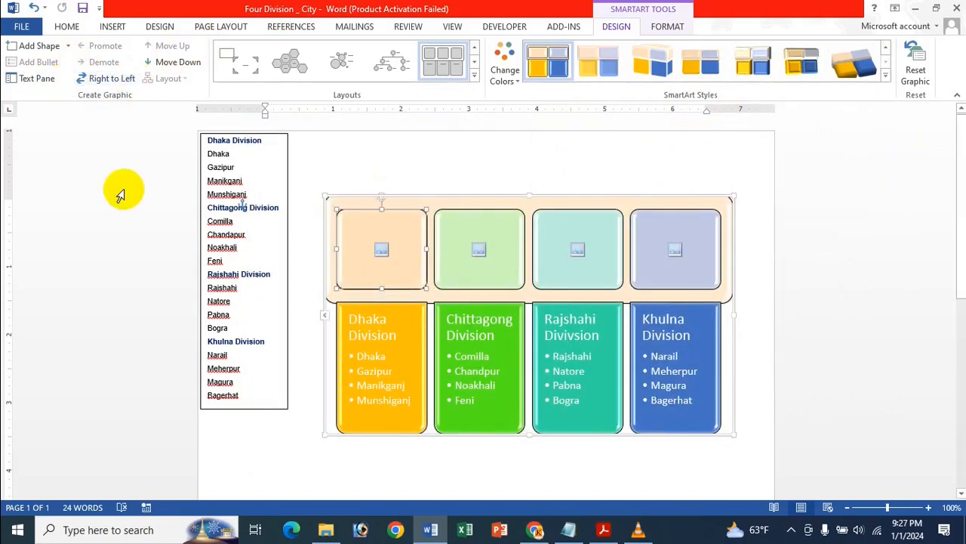
pyautogui.click(36, 79)
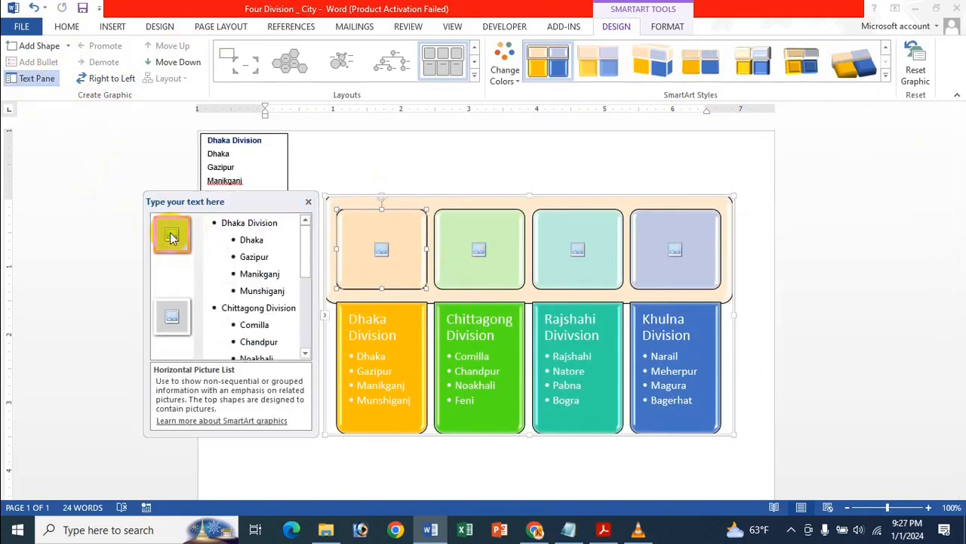
pyautogui.click(173, 234)
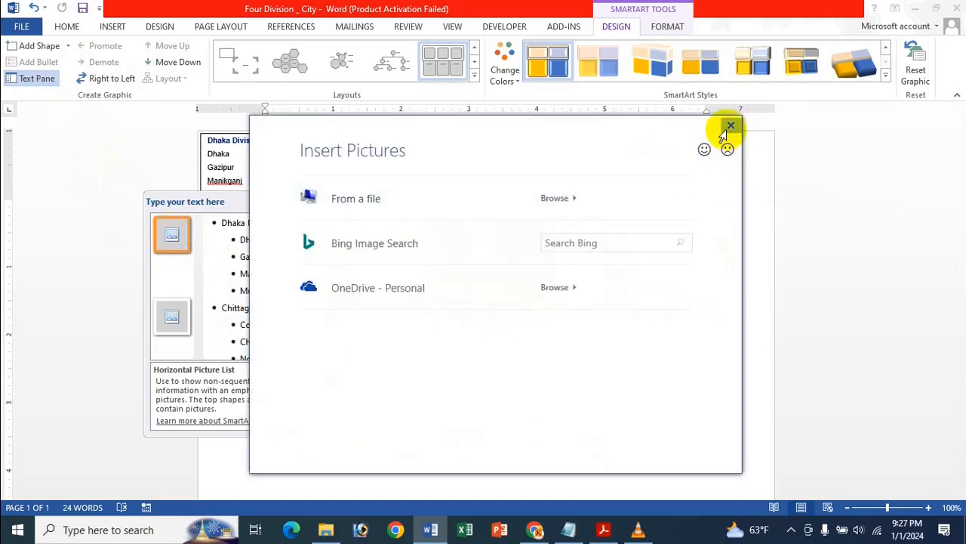
pyautogui.click(726, 129)
# Insert the Dhaka map from the Documents > MS Word > Division Map folder into the Dhaka Division picture placeholder.
pyautogui.click(382, 249)
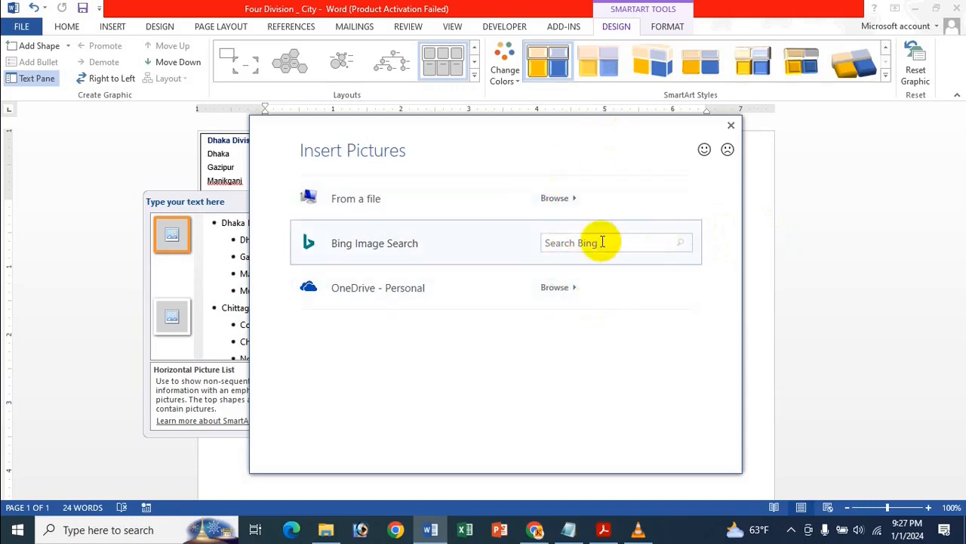
pyautogui.click(559, 189)
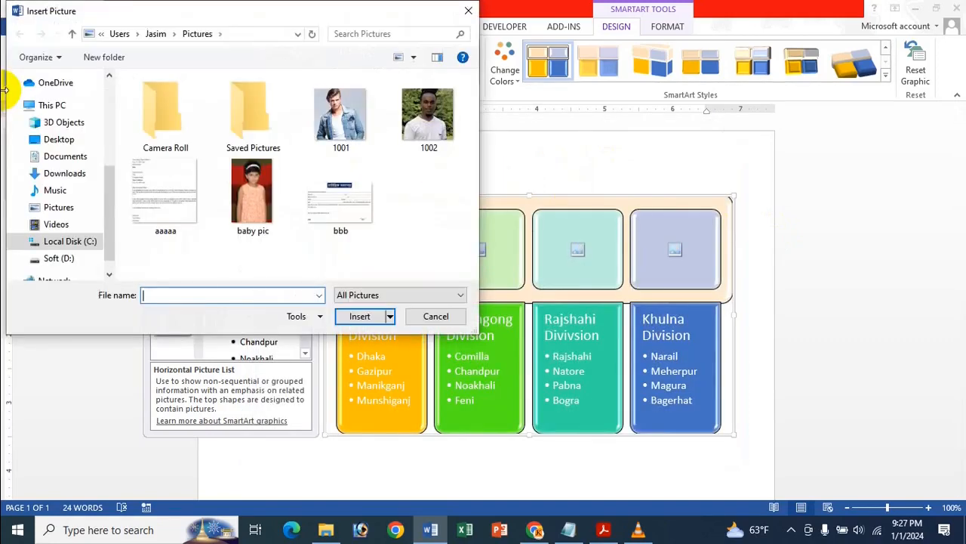
pyautogui.click(73, 159)
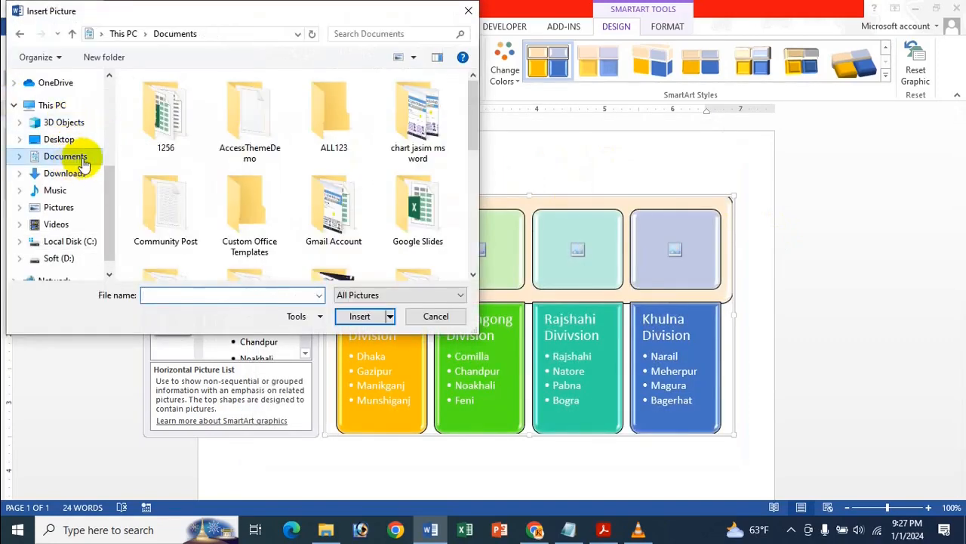
pyautogui.scroll(-5, 216, 184)
pyautogui.scroll(1, 216, 183)
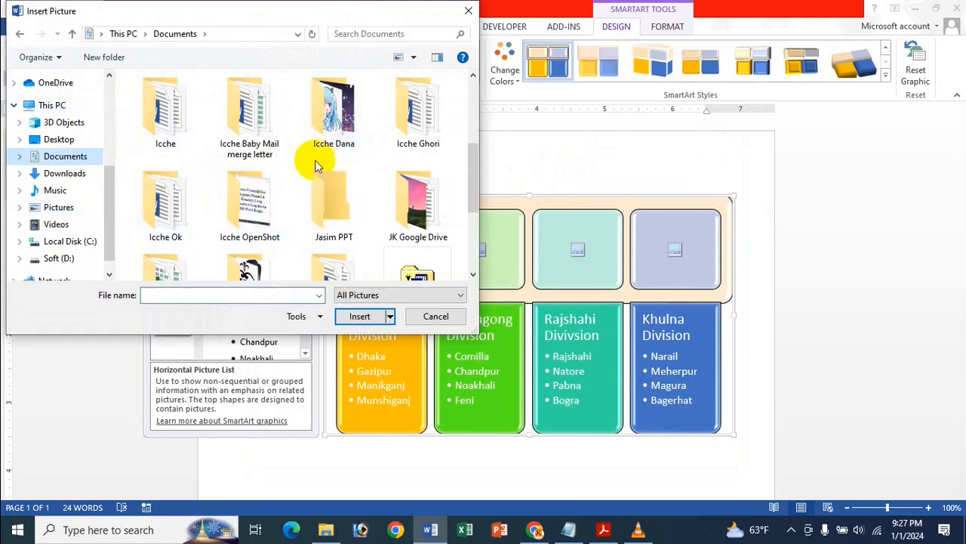
pyautogui.scroll(-1, 319, 166)
pyautogui.scroll(-1, 317, 171)
pyautogui.scroll(3, 324, 196)
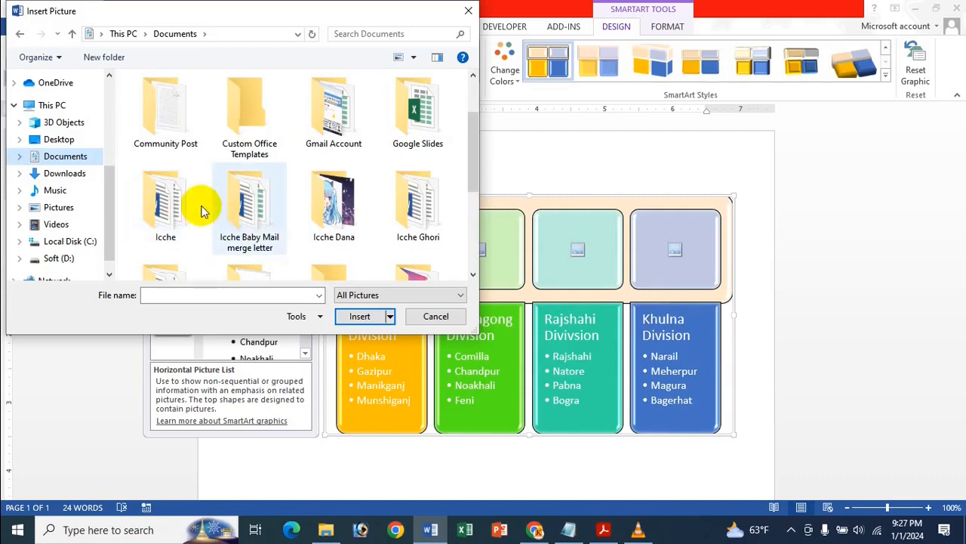
pyautogui.scroll(-3, 399, 221)
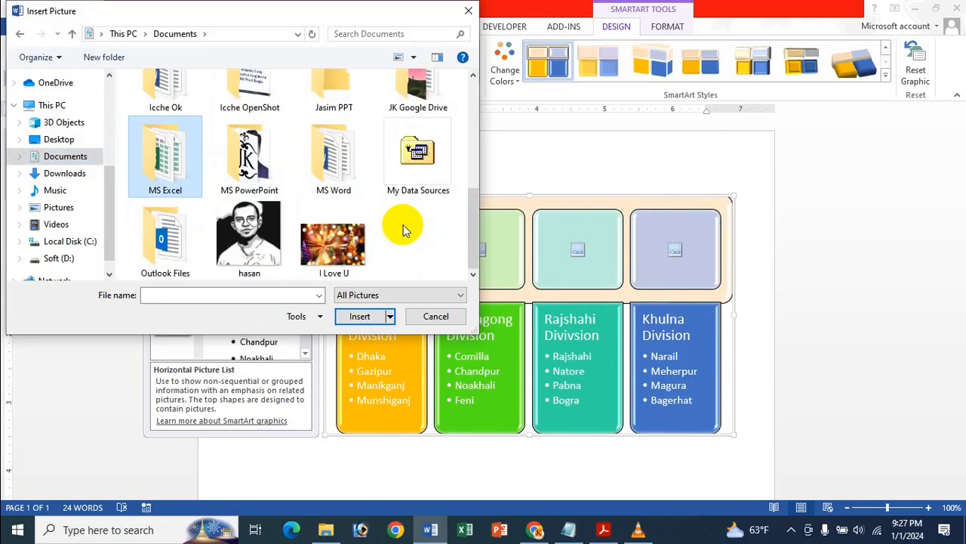
pyautogui.doubleClick(341, 159)
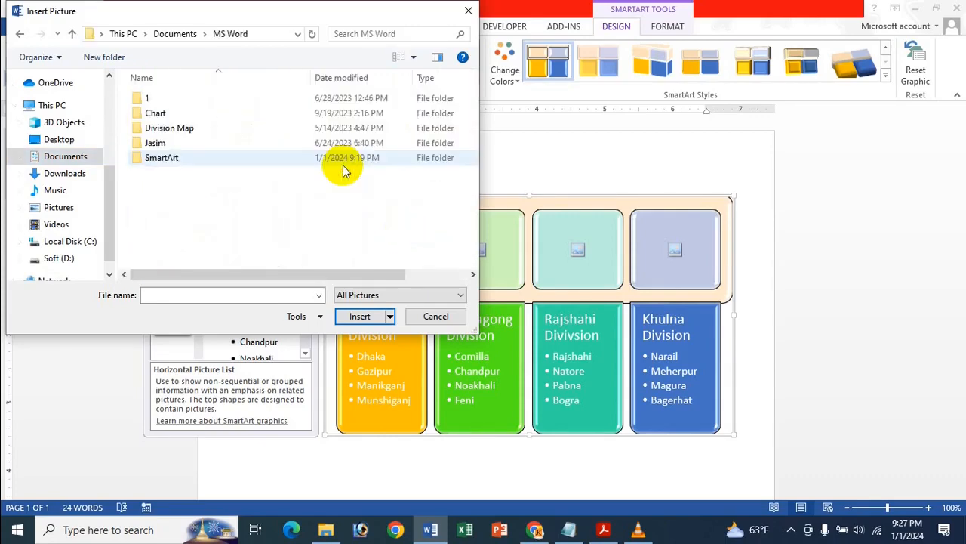
pyautogui.doubleClick(182, 128)
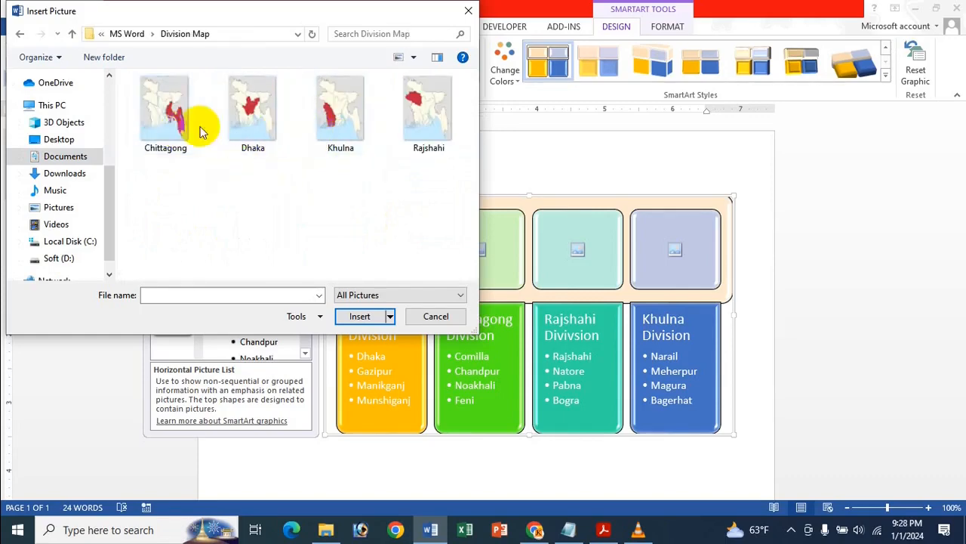
pyautogui.click(242, 113)
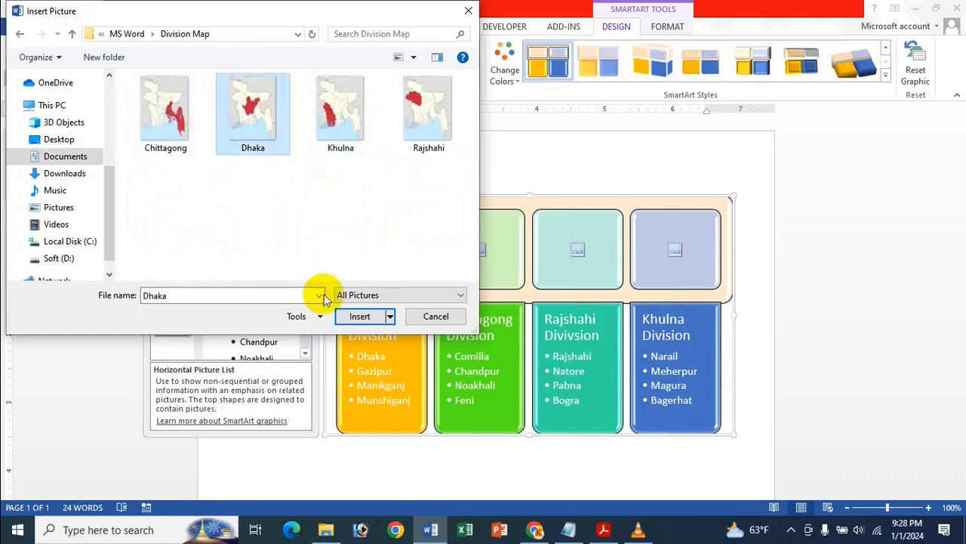
pyautogui.click(354, 316)
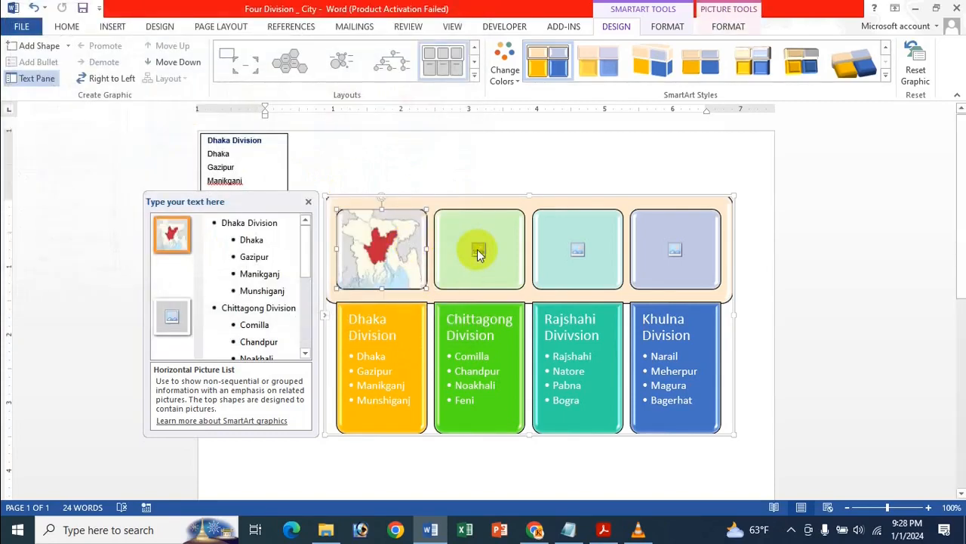
# Insert the Chittagong map from the Division Map folder into the Chittagong Division picture placeholder.
pyautogui.click(479, 251)
pyautogui.click(480, 201)
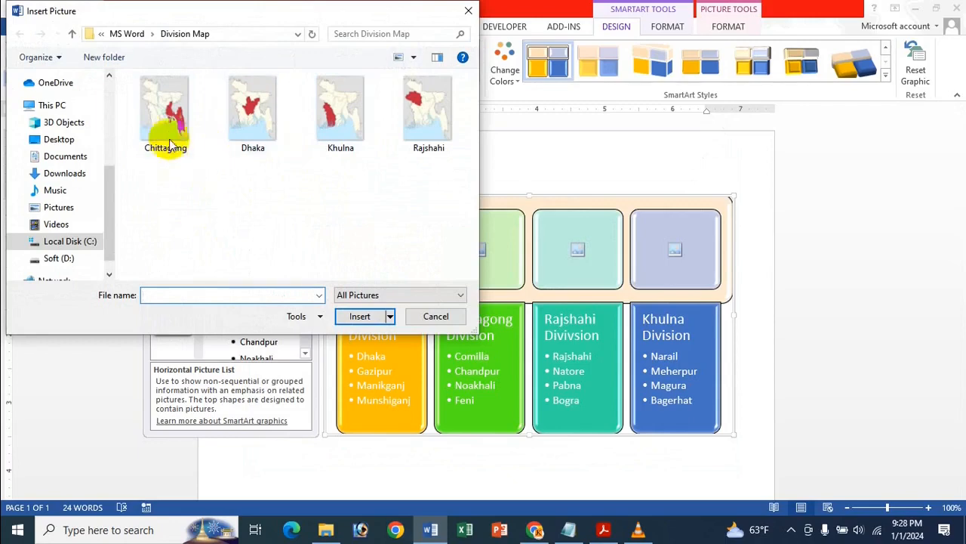
pyautogui.doubleClick(168, 121)
# Insert the Rajshahi map from the Division Map folder into the Rajshahi Division picture placeholder.
pyautogui.click(578, 250)
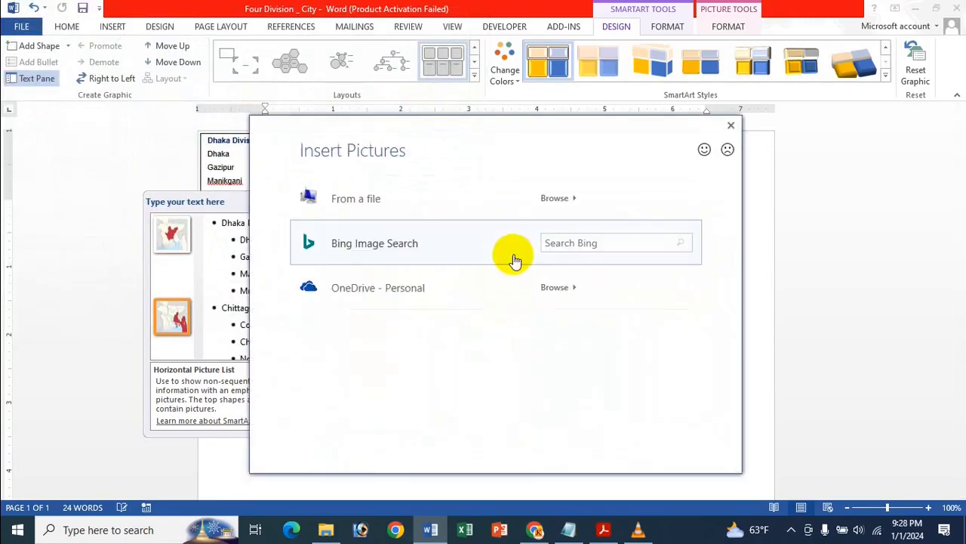
pyautogui.click(431, 199)
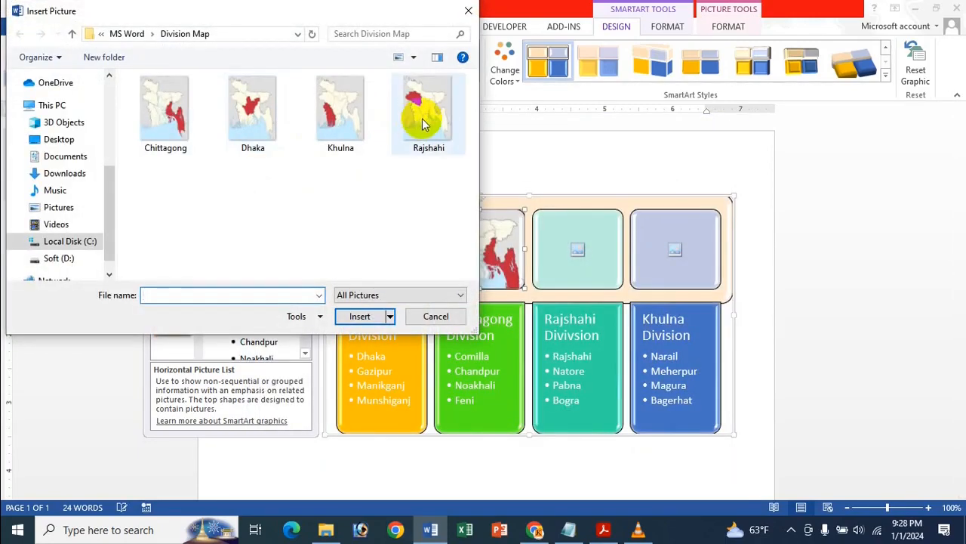
pyautogui.click(422, 118)
pyautogui.click(358, 316)
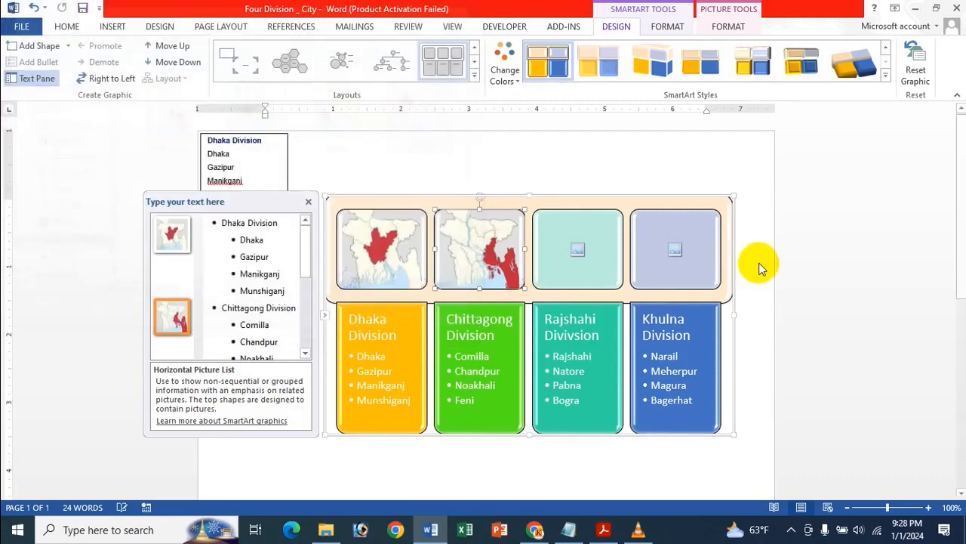
# Insert the Khulna map from the Division Map folder into the Khulna Division picture placeholder.
pyautogui.click(677, 250)
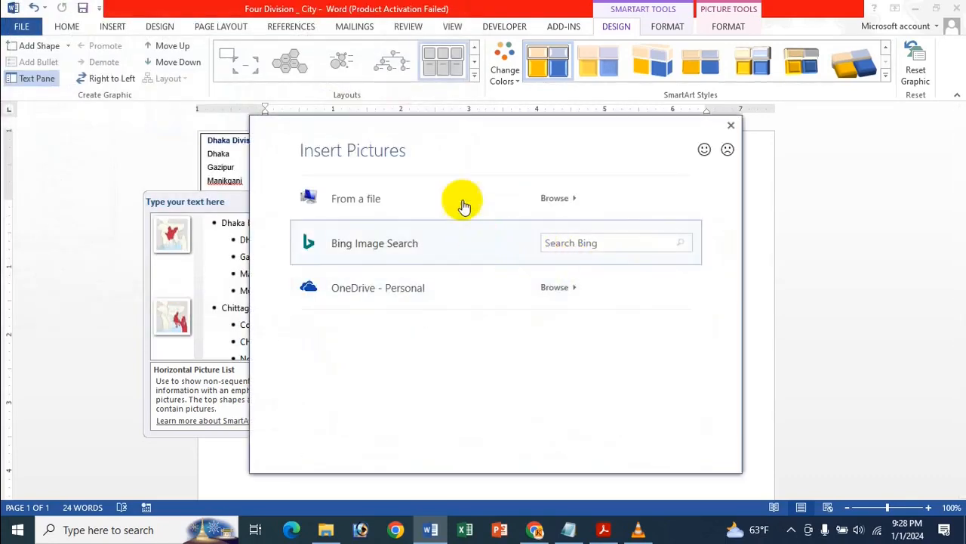
pyautogui.click(460, 198)
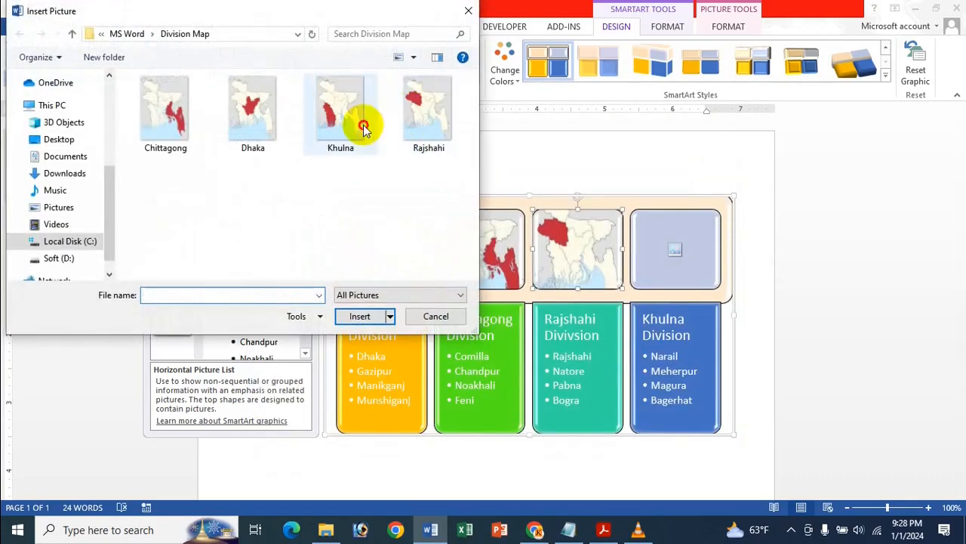
pyautogui.doubleClick(362, 123)
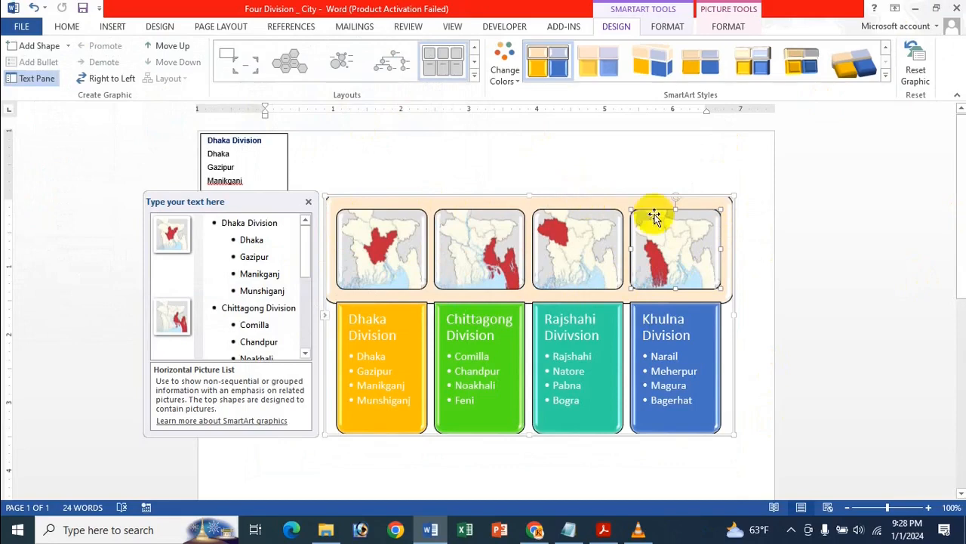
# Delete the whole Horizontal Picture List SmartArt graphic from the page.
pyautogui.click(732, 332)
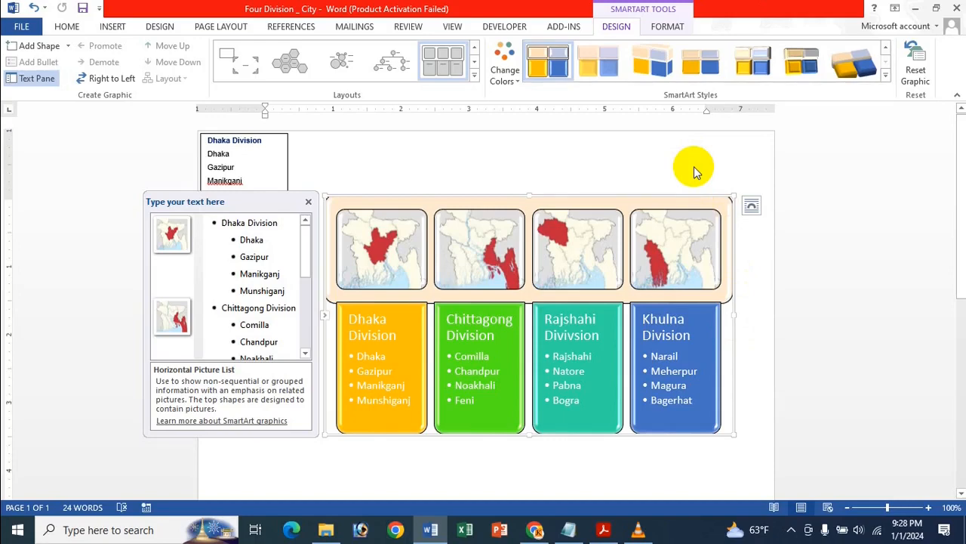
pyautogui.press('Delete')
# Copy all the division and city names from the bordered text box.
pyautogui.click(221, 184)
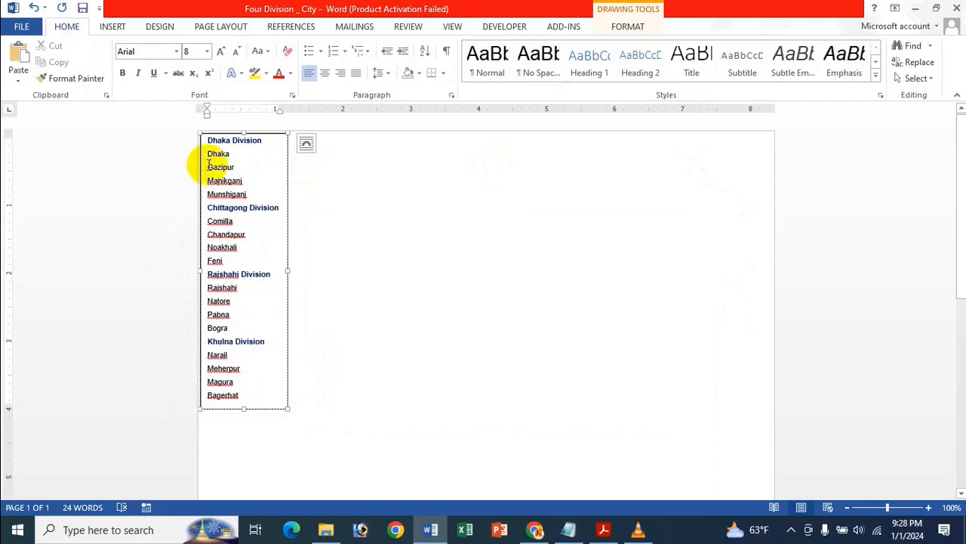
pyautogui.press('ctrl')
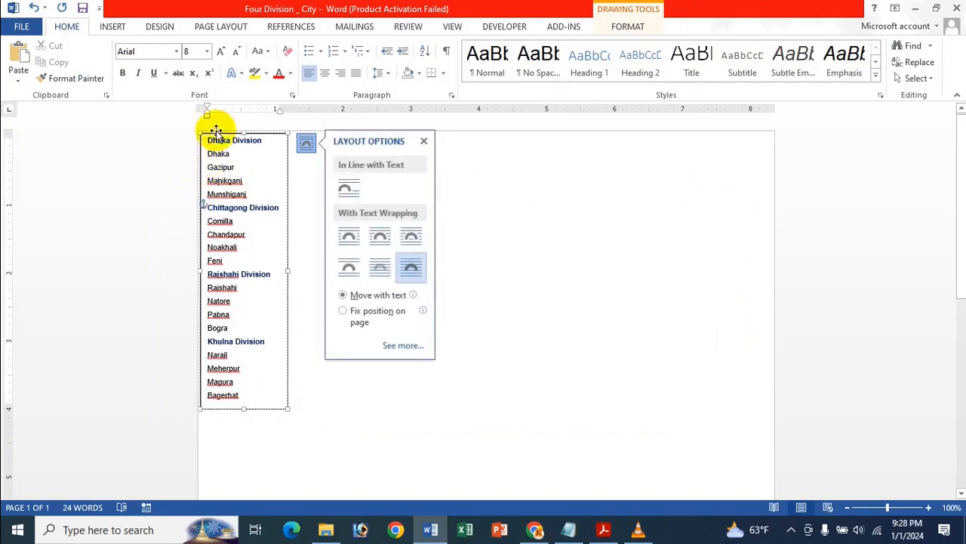
pyautogui.click(235, 167)
pyautogui.hotkey('ctrl', 'a')
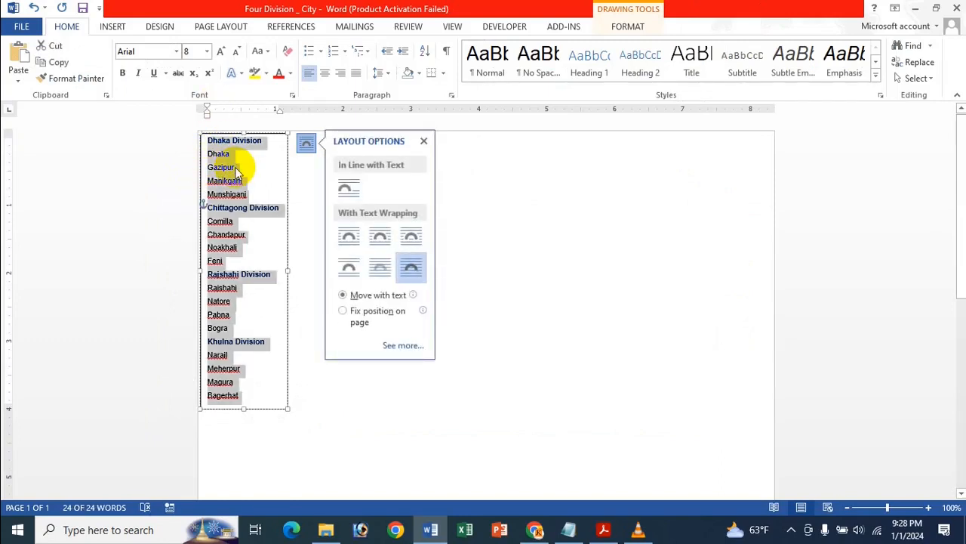
pyautogui.hotkey('ctrl', 'c')
# Insert a Vertical Picture List SmartArt graphic from the Picture category in the page's blank area.
pyautogui.click(492, 233)
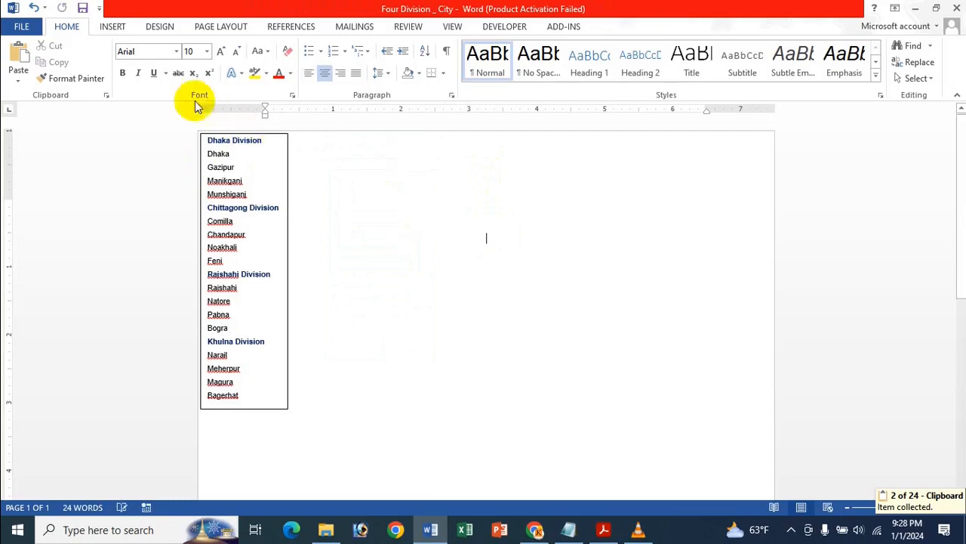
pyautogui.click(372, 236)
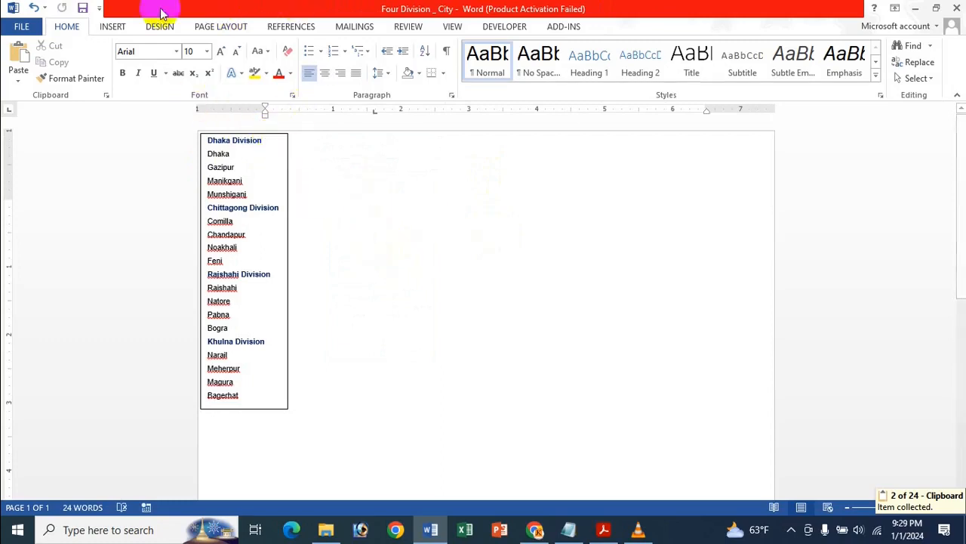
pyautogui.click(113, 28)
pyautogui.click(238, 83)
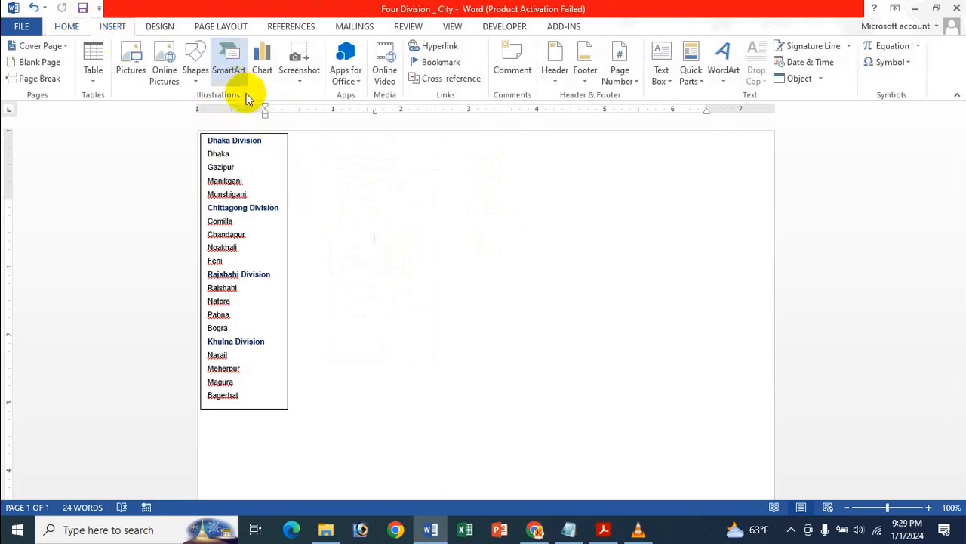
pyautogui.click(280, 296)
pyautogui.scroll(-3, 425, 299)
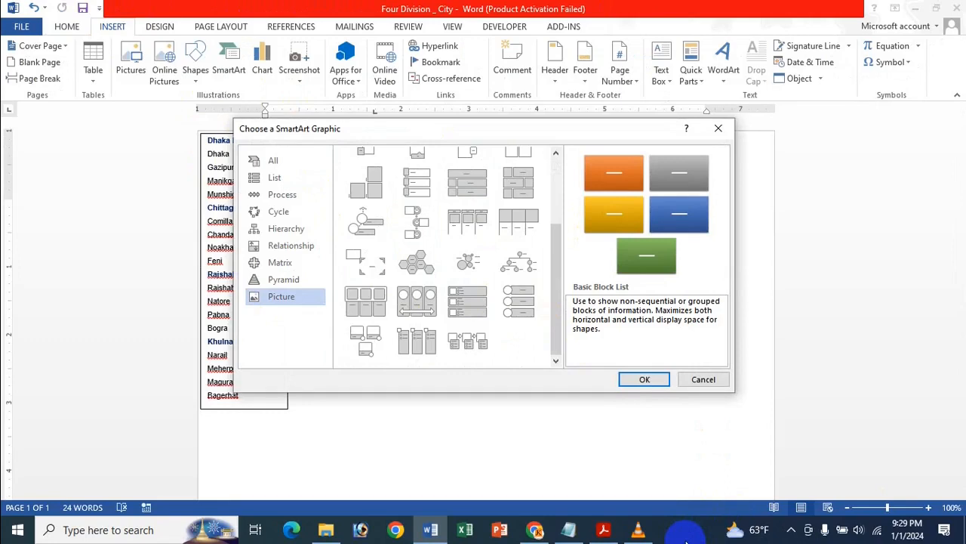
pyautogui.click(477, 307)
pyautogui.click(646, 380)
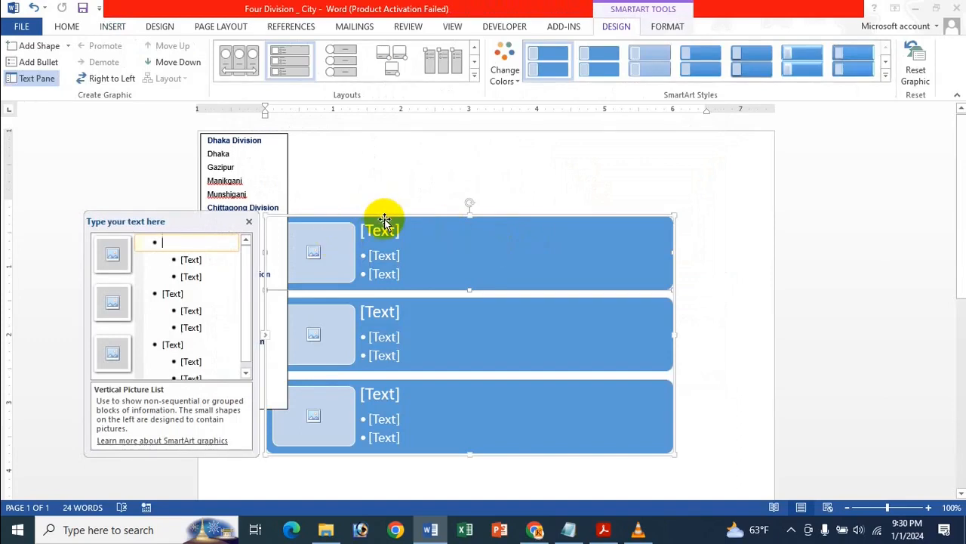
# Set the new SmartArt graphic's text wrapping to In Front of Text.
pyautogui.click(622, 218)
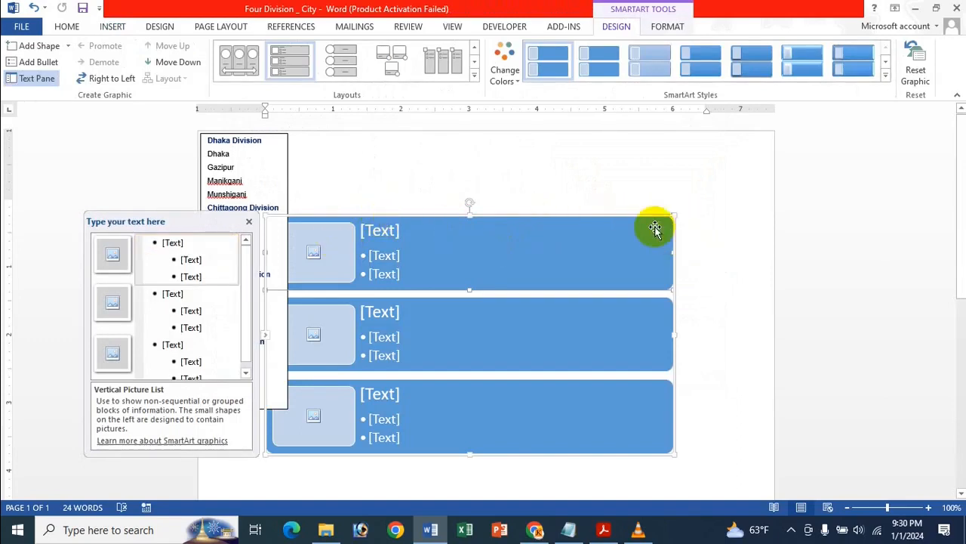
pyautogui.click(678, 228)
pyautogui.click(693, 228)
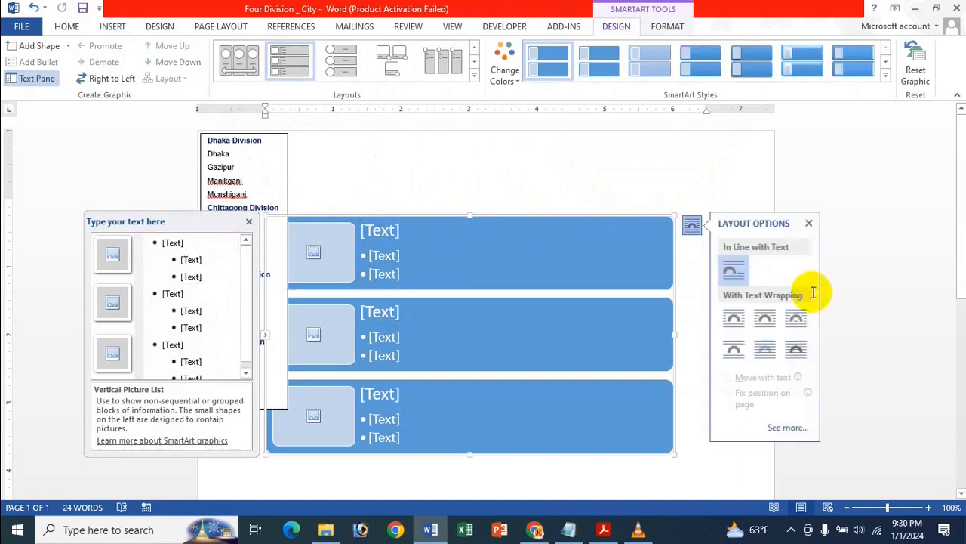
pyautogui.click(795, 349)
# Move the SmartArt graphic and its text pane clear of the division list so the whole list can be read.
pyautogui.moveTo(661, 219)
pyautogui.mouseDown()
pyautogui.moveTo(712, 218)
pyautogui.moveTo(675, 222)
pyautogui.mouseUp()
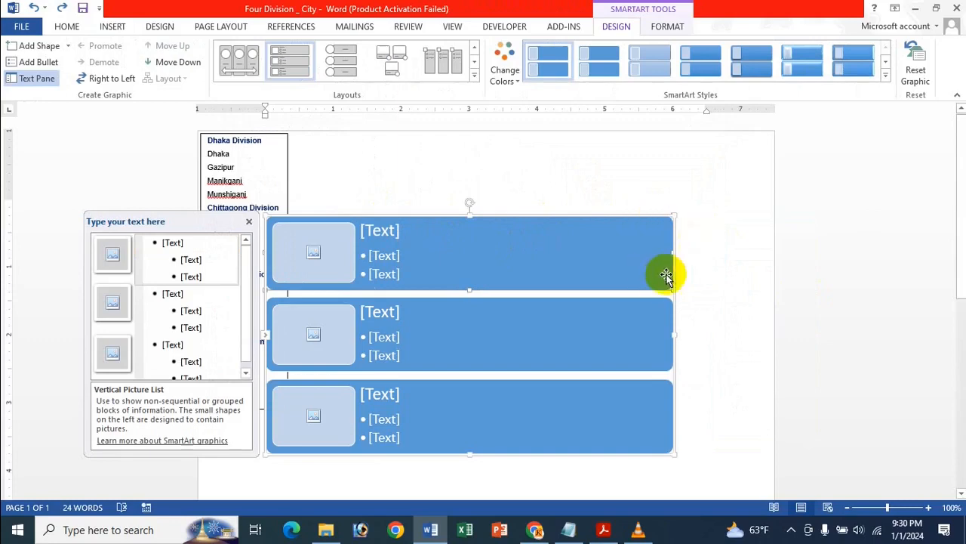
pyautogui.moveTo(675, 287); pyautogui.dragTo(725, 280)
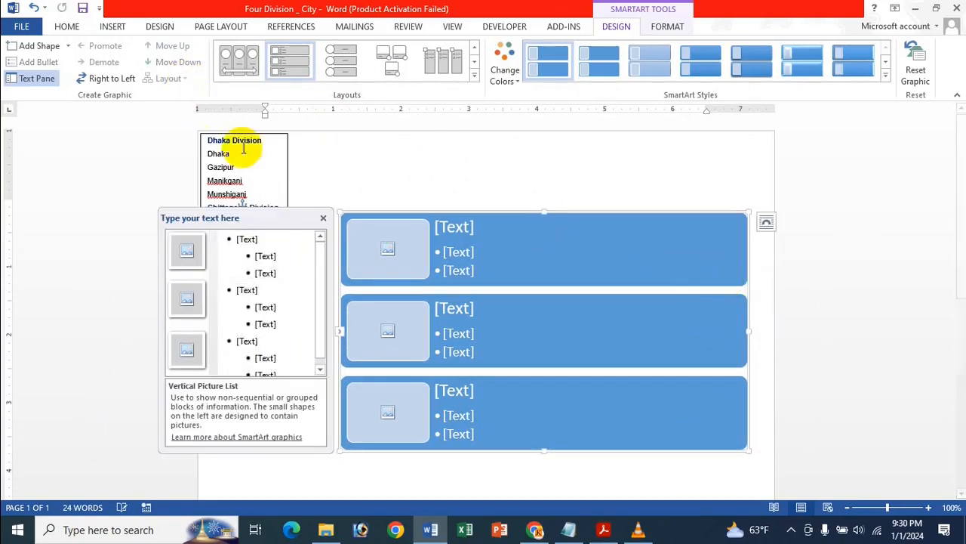
pyautogui.moveTo(274, 224); pyautogui.dragTo(891, 218)
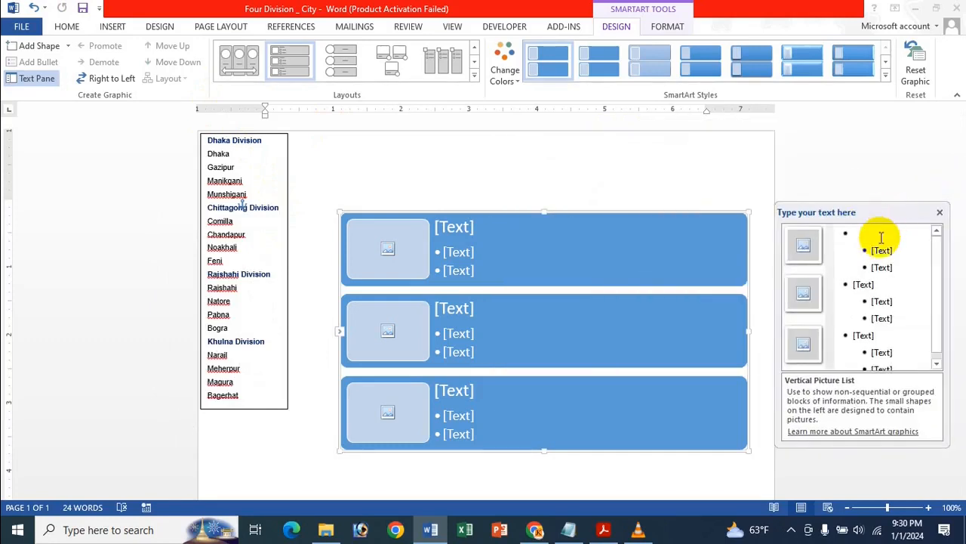
# Replace all placeholder text in the Vertical Picture List with the copied division and city names.
pyautogui.hotkey('ctrl', 'a')
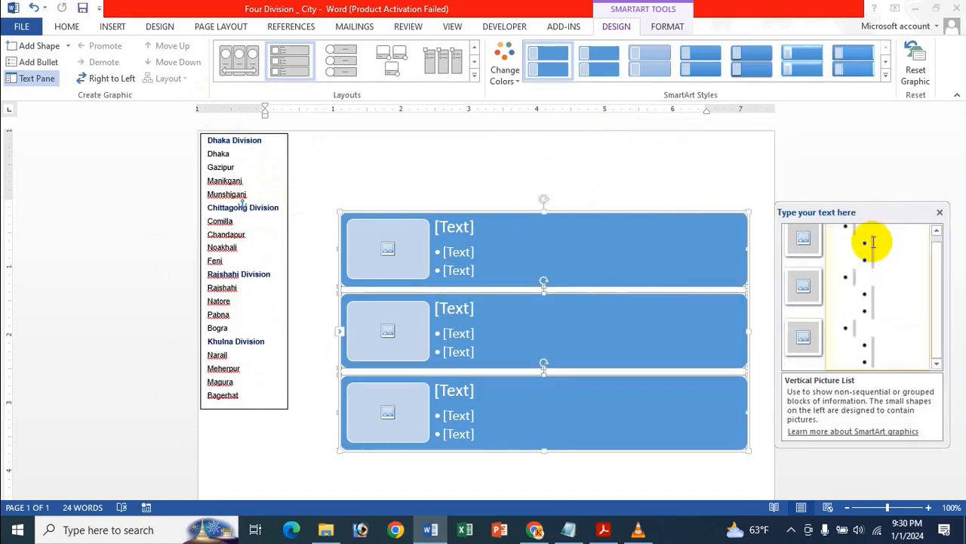
pyautogui.press('Delete')
pyautogui.click(872, 241)
pyautogui.hotkey('ctrl', 'v')
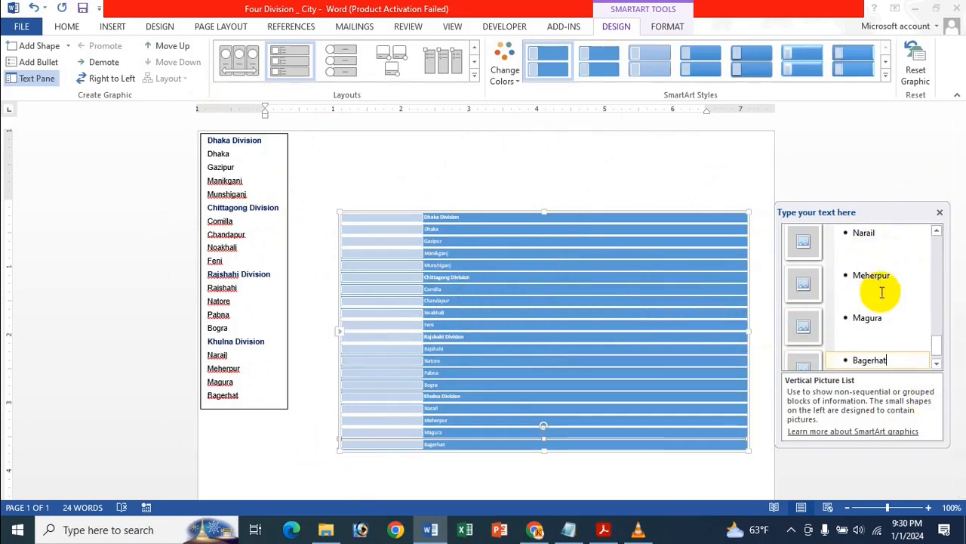
# Demote Dhaka, Gazipur, Manikganj and Munshiganj to sub-bullets under Dhaka Division in the SmartArt text.
pyautogui.scroll(10, 868, 280)
pyautogui.scroll(1, 875, 272)
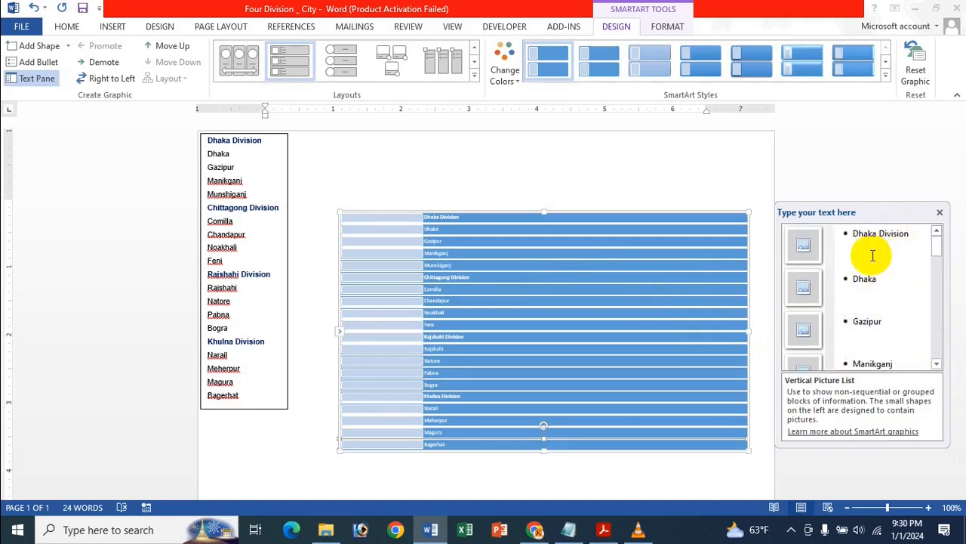
pyautogui.click(855, 278)
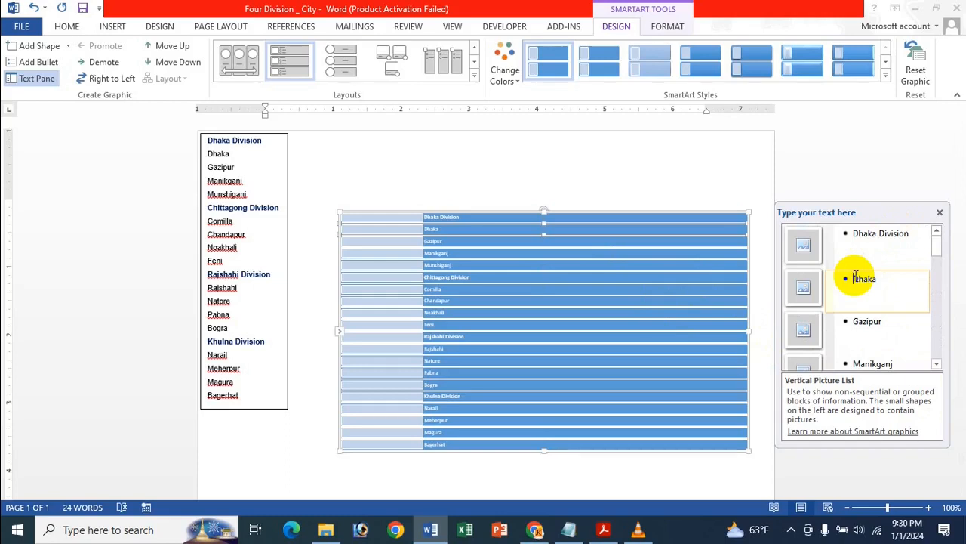
pyautogui.press('Tab')
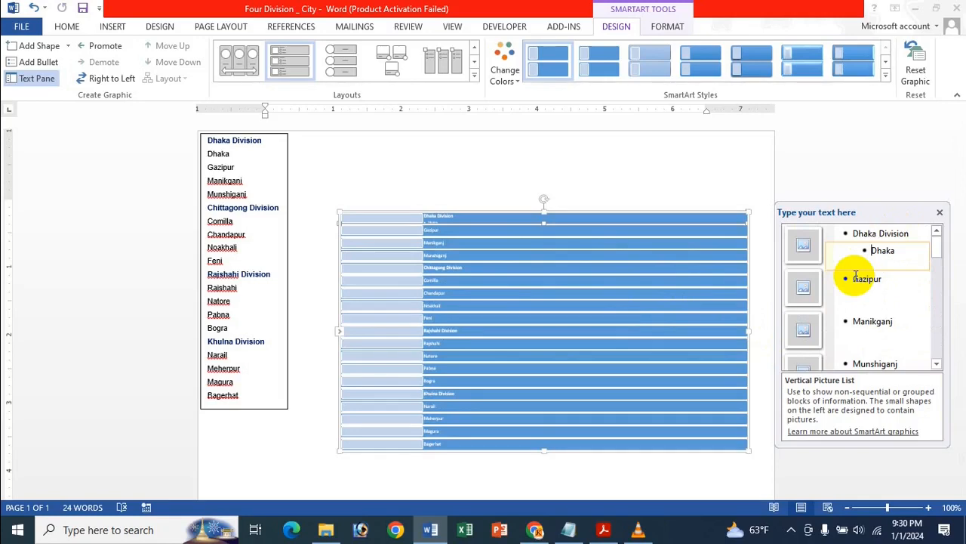
pyautogui.click(856, 276)
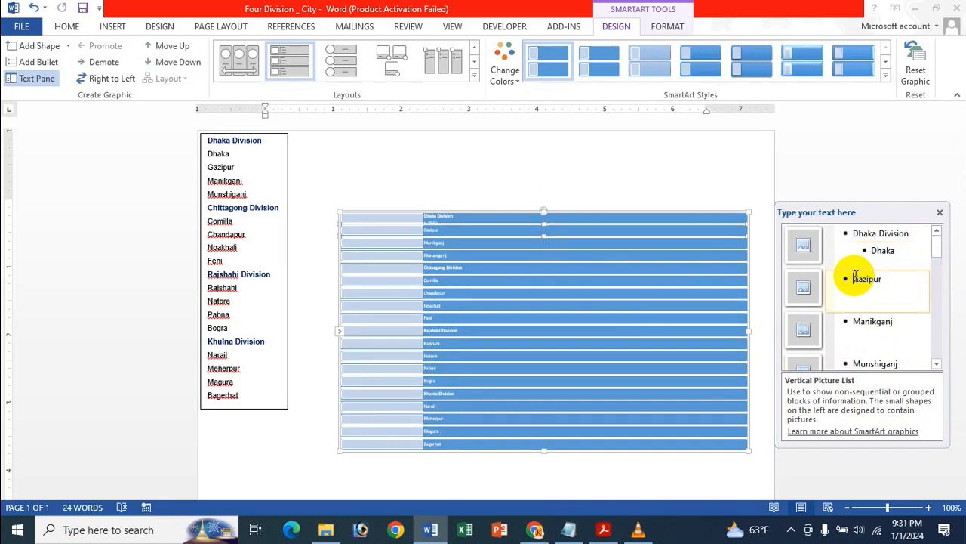
pyautogui.press('Tab')
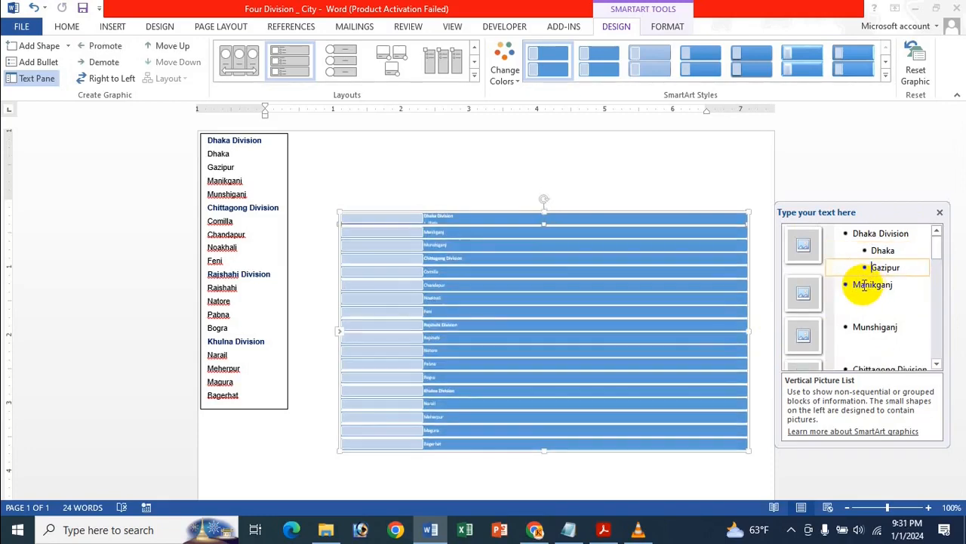
pyautogui.click(854, 286)
pyautogui.press('Tab')
pyautogui.click(838, 302)
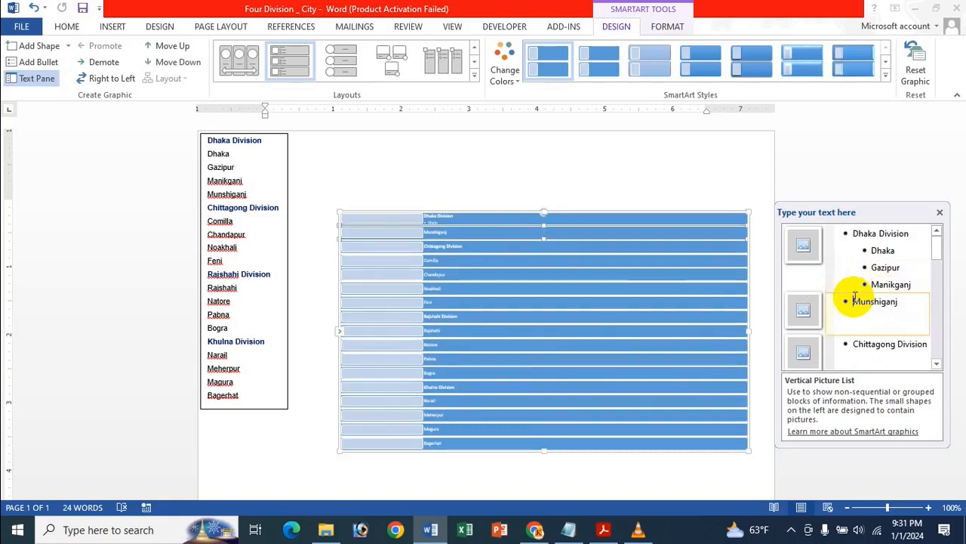
pyautogui.press('Tab')
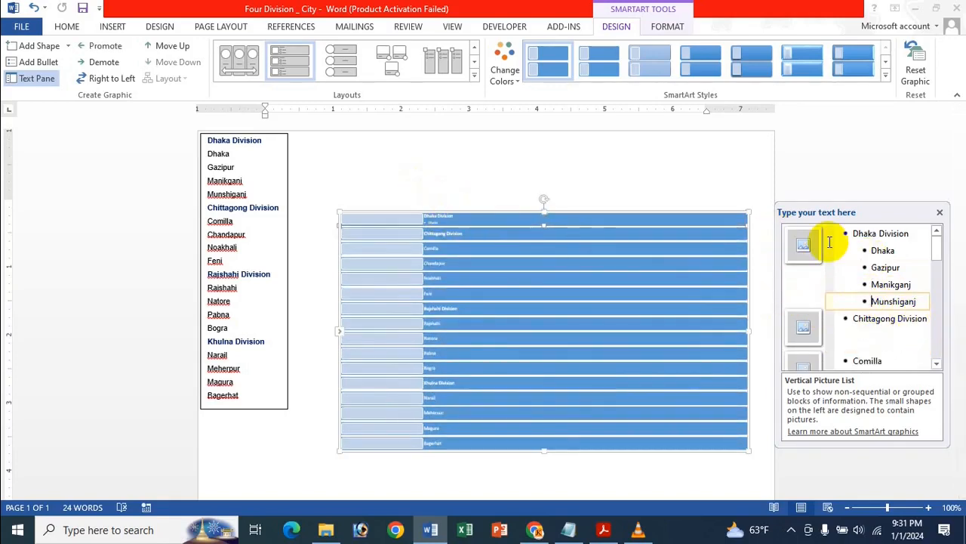
# Demote Comilla, Chandapur, Noakhali and Feni to sub-bullets under Chittagong Division.
pyautogui.scroll(-2, 844, 323)
pyautogui.click(849, 294)
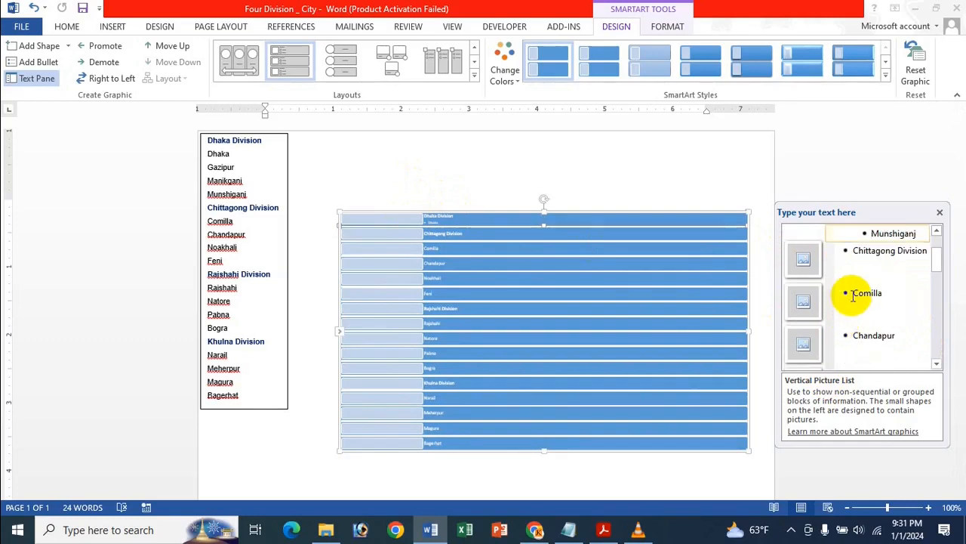
pyautogui.click(853, 292)
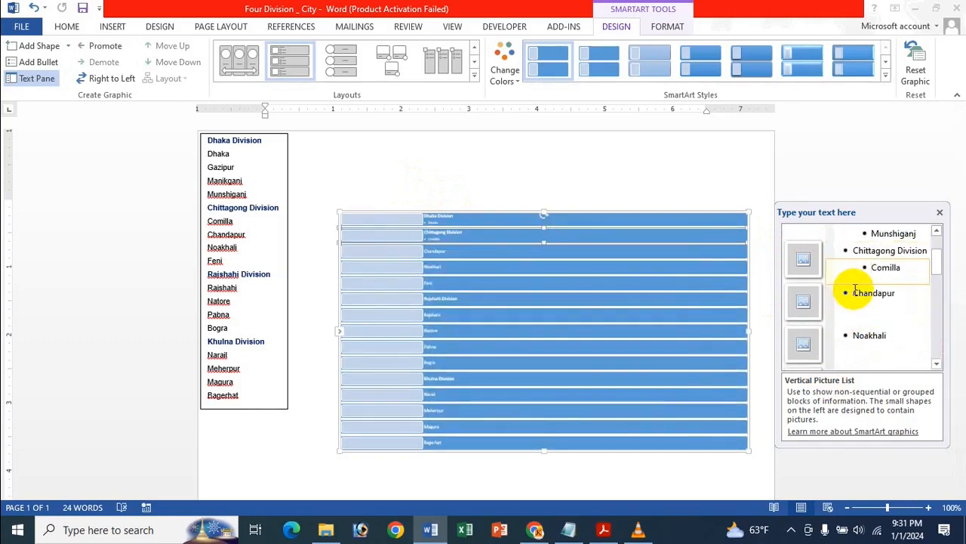
pyautogui.press('Tab')
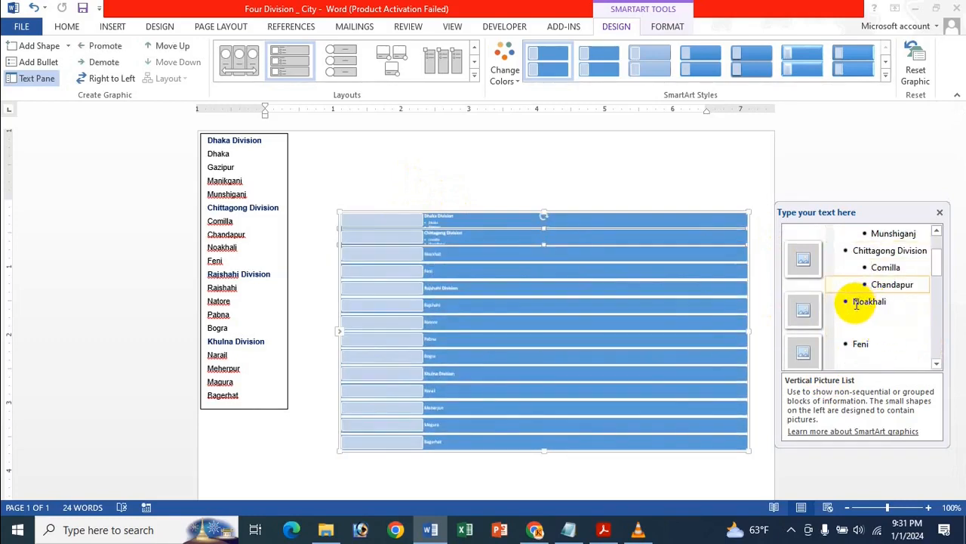
pyautogui.click(855, 301)
pyautogui.press('Tab')
pyautogui.click(856, 318)
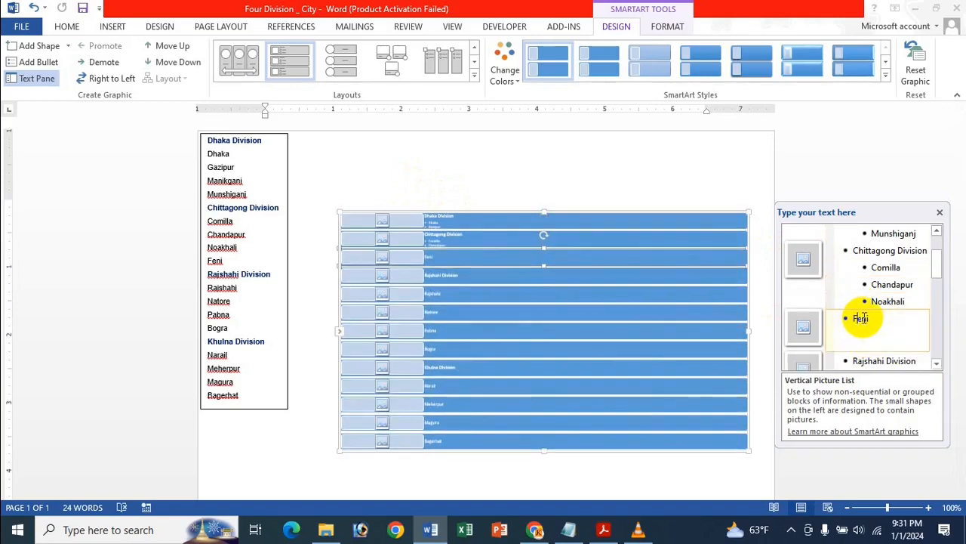
pyautogui.press('Tab')
# Demote the cities Rajshahi, Natore, Pabna and Bogra to sub-bullets under Rajshahi Division.
pyautogui.scroll(-2, 895, 323)
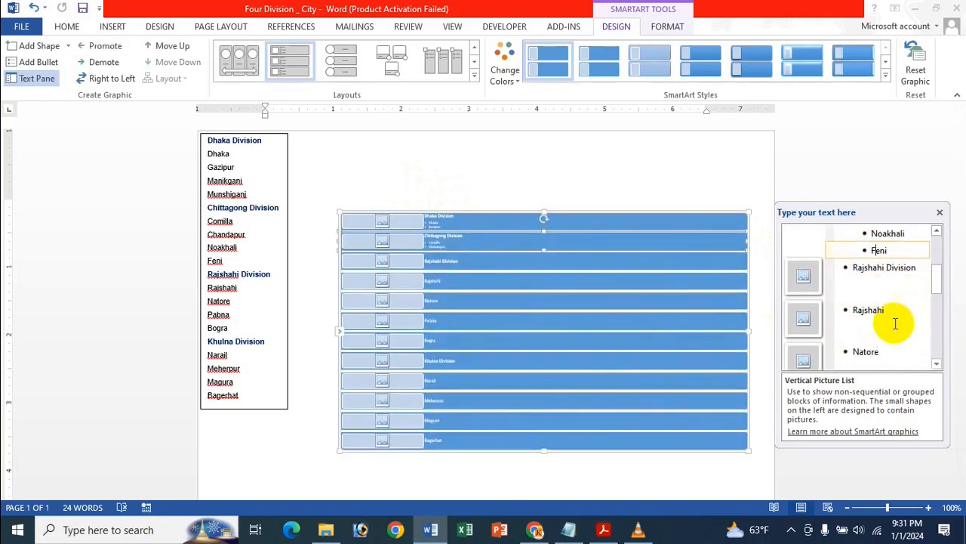
pyautogui.click(856, 311)
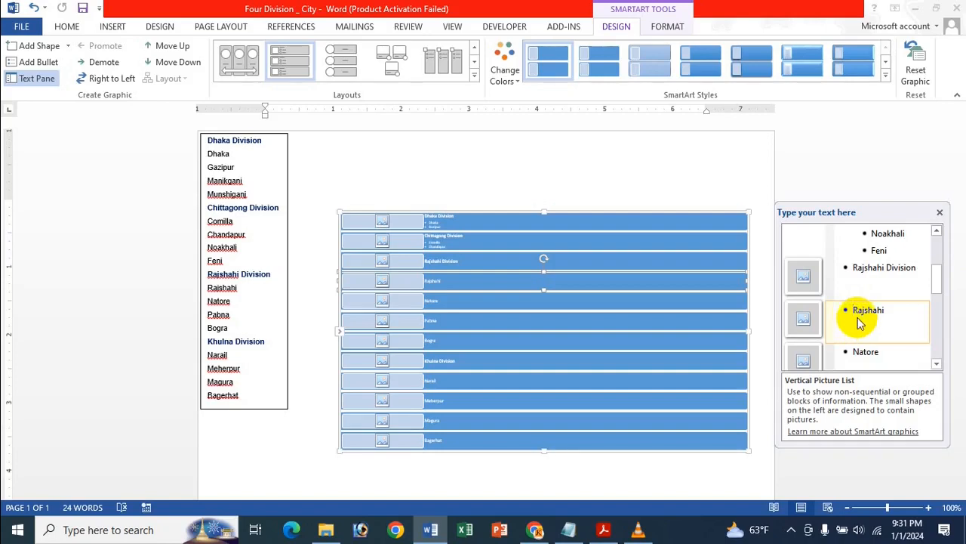
pyautogui.press('Tab')
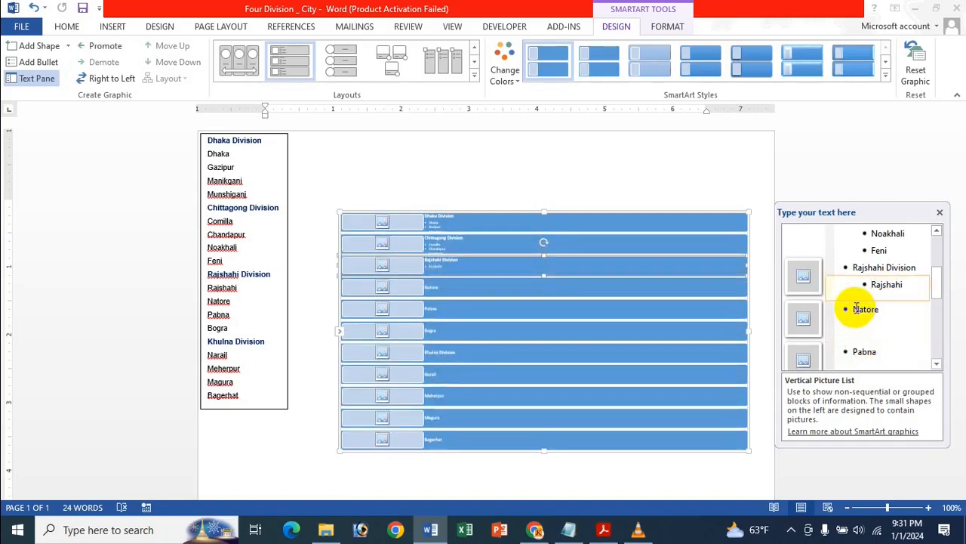
pyautogui.click(856, 309)
pyautogui.press('Tab')
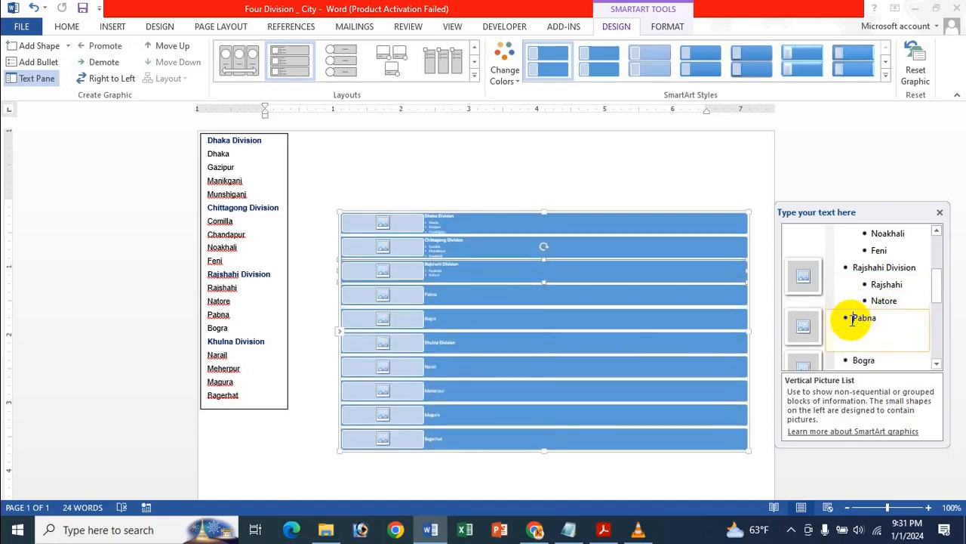
pyautogui.press('Tab')
pyautogui.click(855, 336)
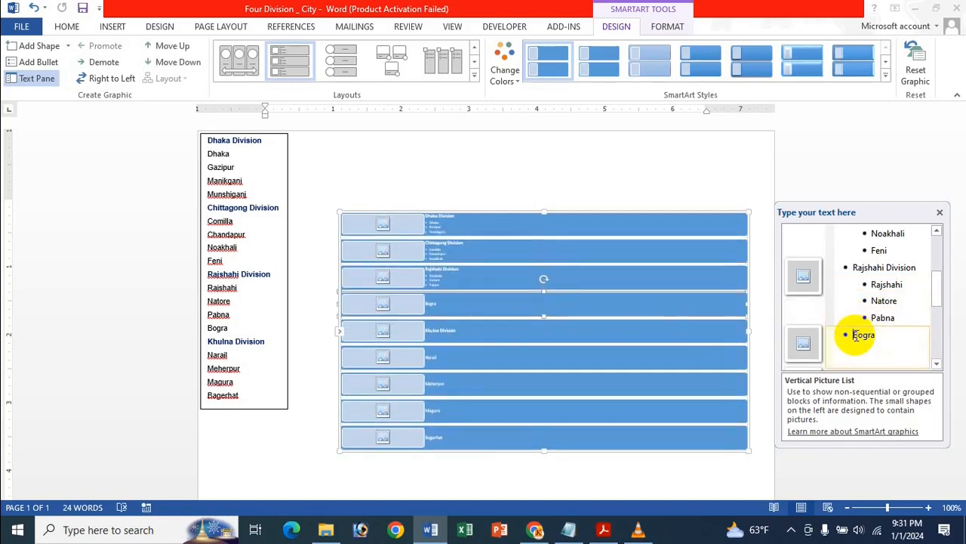
pyautogui.press('Tab')
# Demote Narail, Meherpur, Magura and Bagerhat to sub-bullets under Khulna Division and close the SmartArt text pane.
pyautogui.scroll(-2, 868, 334)
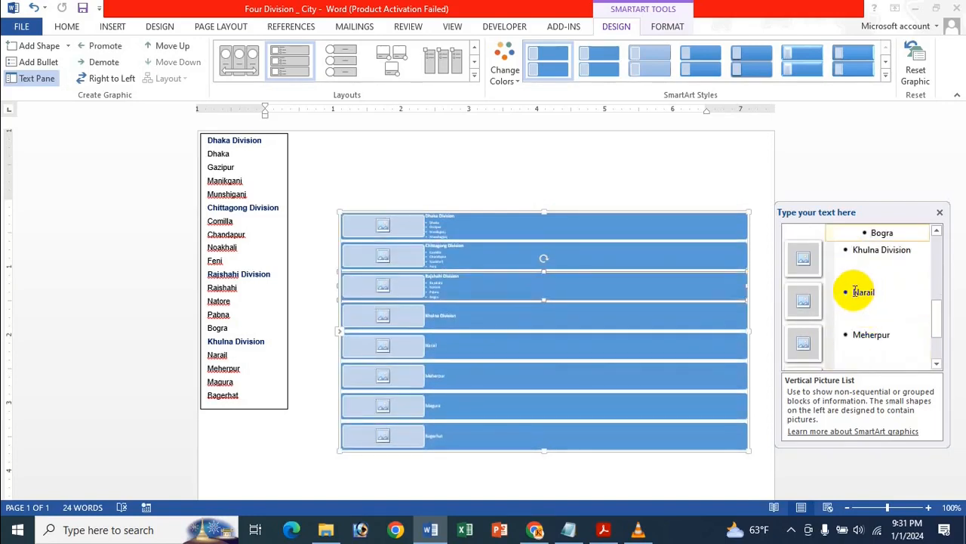
pyautogui.click(856, 292)
pyautogui.press('Tab')
pyautogui.click(856, 291)
pyautogui.press('Tab')
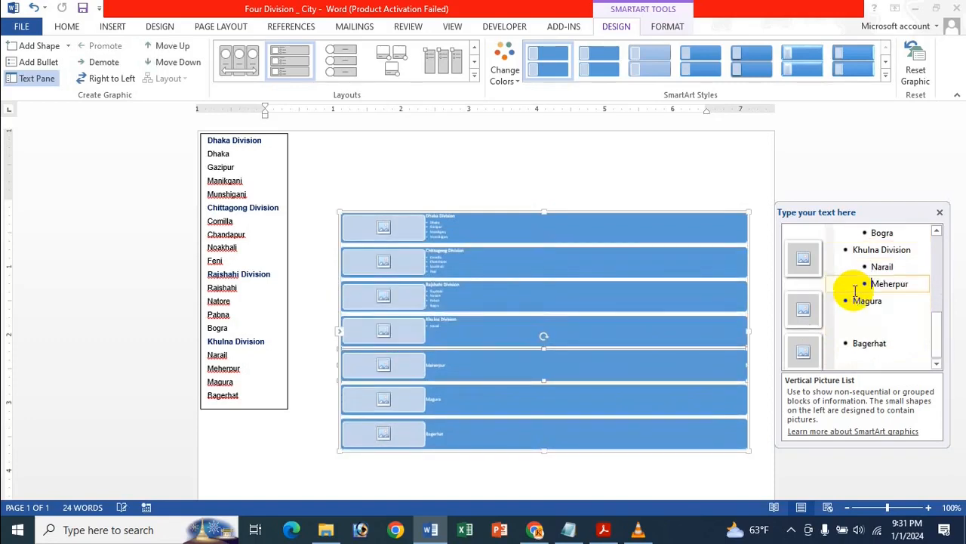
pyautogui.click(856, 300)
pyautogui.press('Tab')
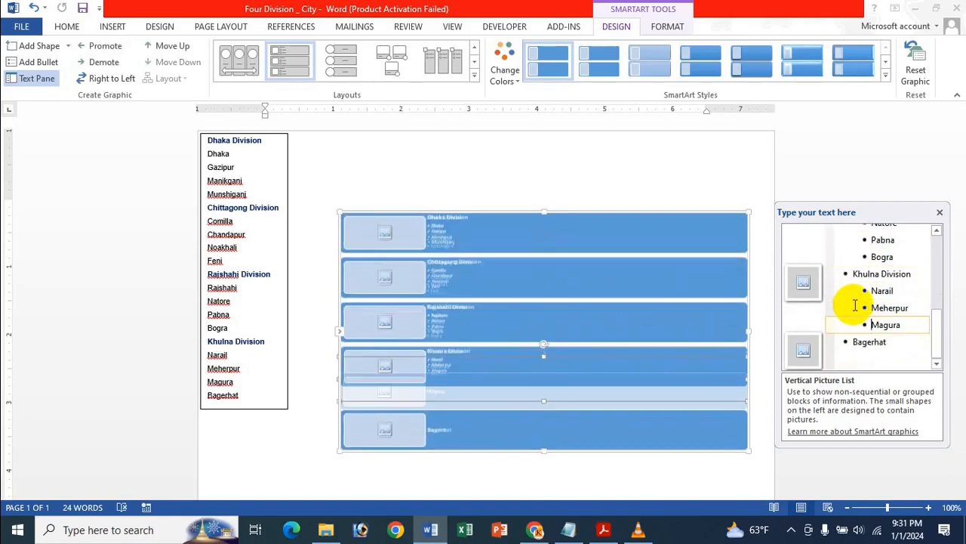
pyautogui.click(853, 339)
pyautogui.press('Tab')
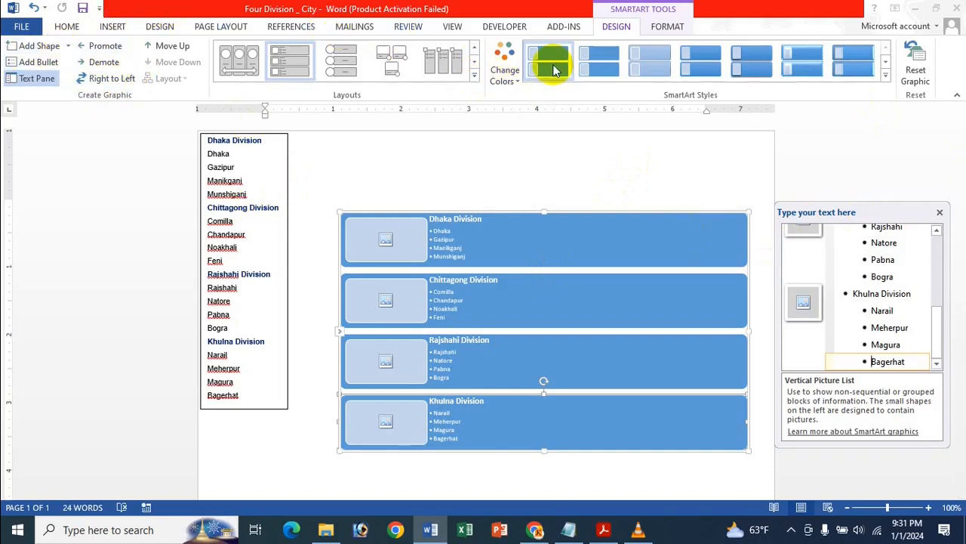
pyautogui.click(940, 214)
# Recolor the SmartArt graphic with the Colorful gold, green, teal and blue variant and apply the 3-D style with black outlines.
pyautogui.click(505, 70)
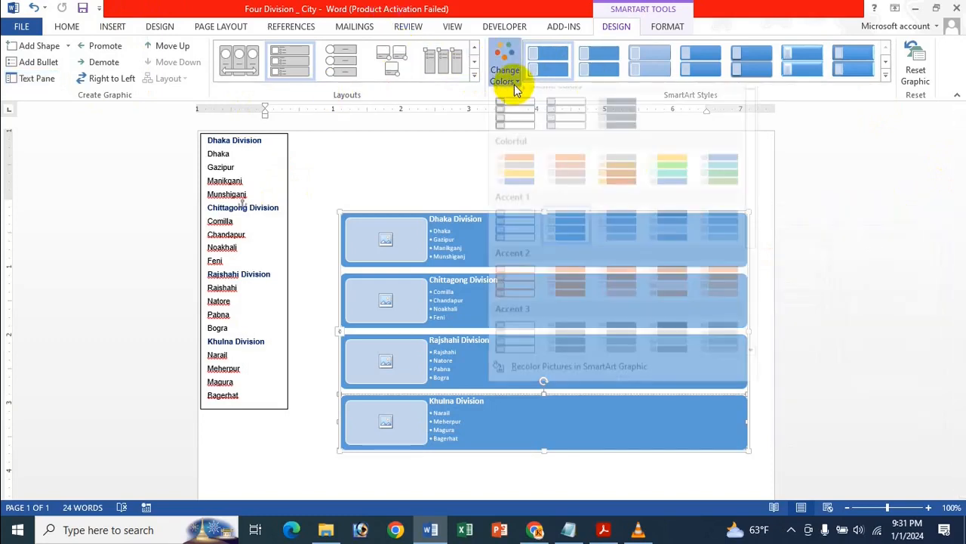
pyautogui.click(658, 179)
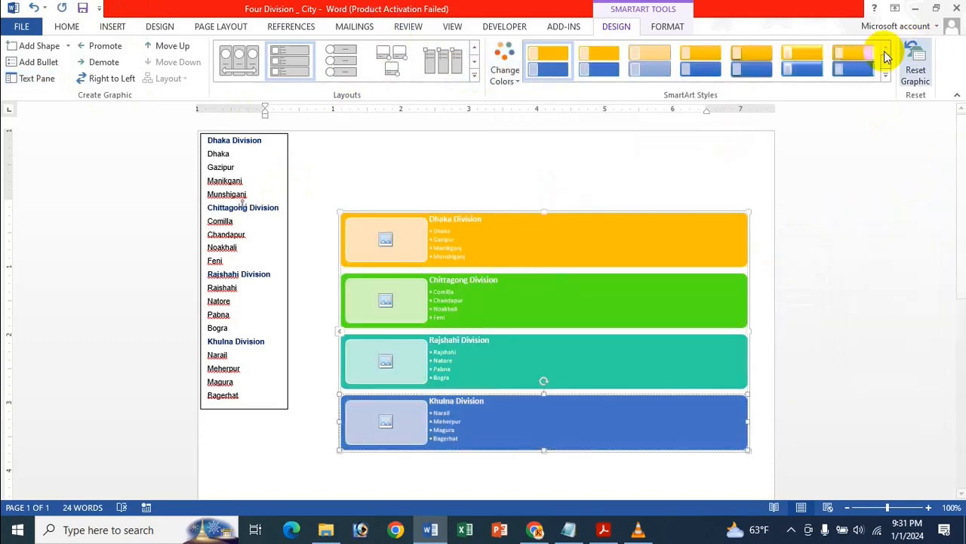
pyautogui.click(887, 77)
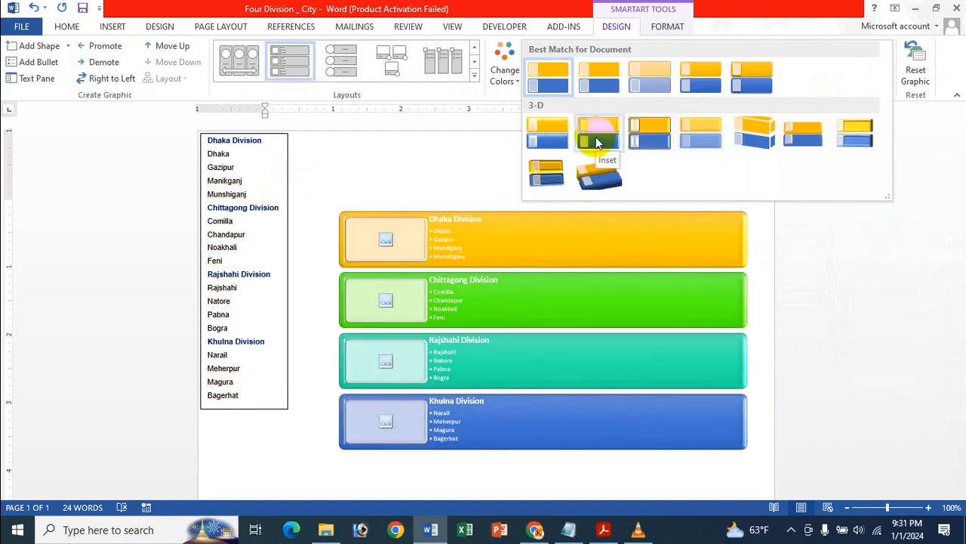
pyautogui.click(643, 132)
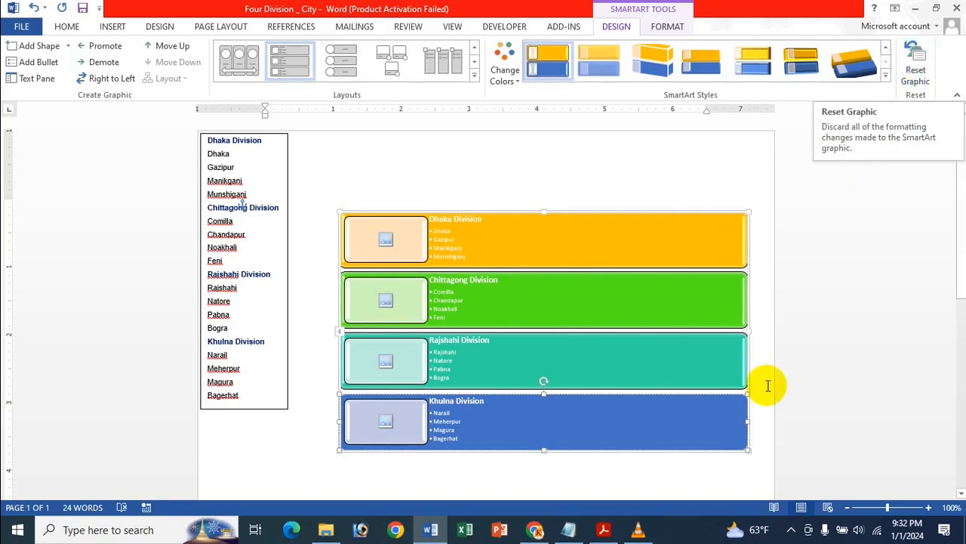
# Switch to the Acrobat window showing the picture flow diagram title page.
pyautogui.click(595, 529)
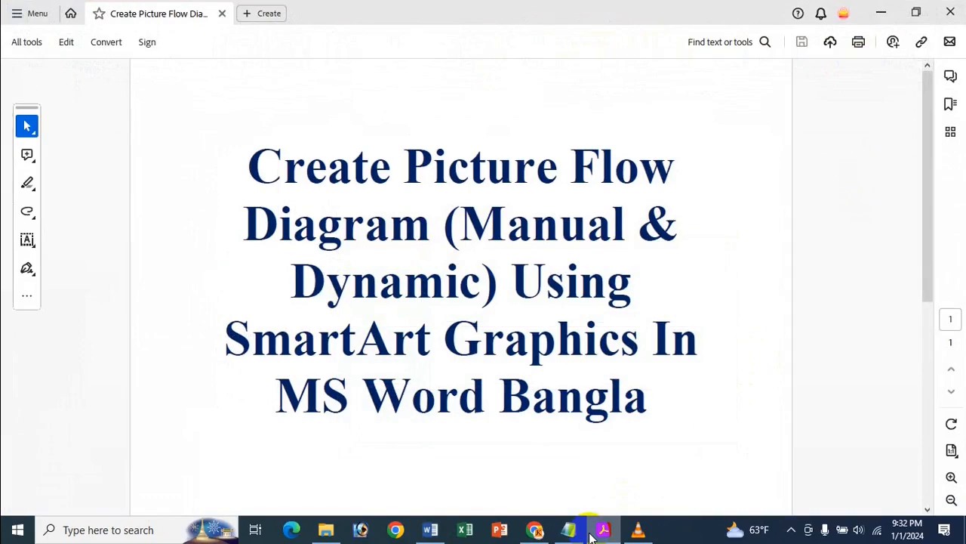